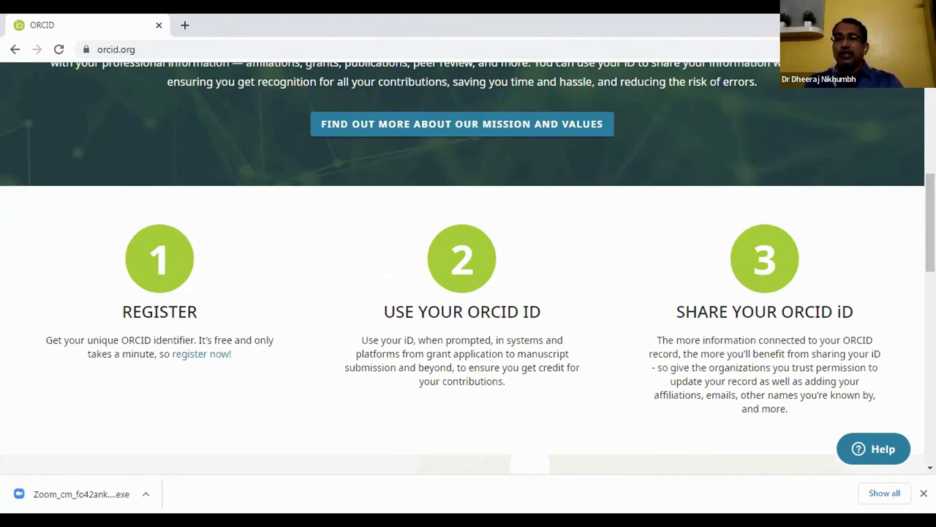
# Sign in to ORCID using the saved account e-mail and the account password
pyautogui.scroll(5, 468, 267)
pyautogui.scroll(1, 469, 268)
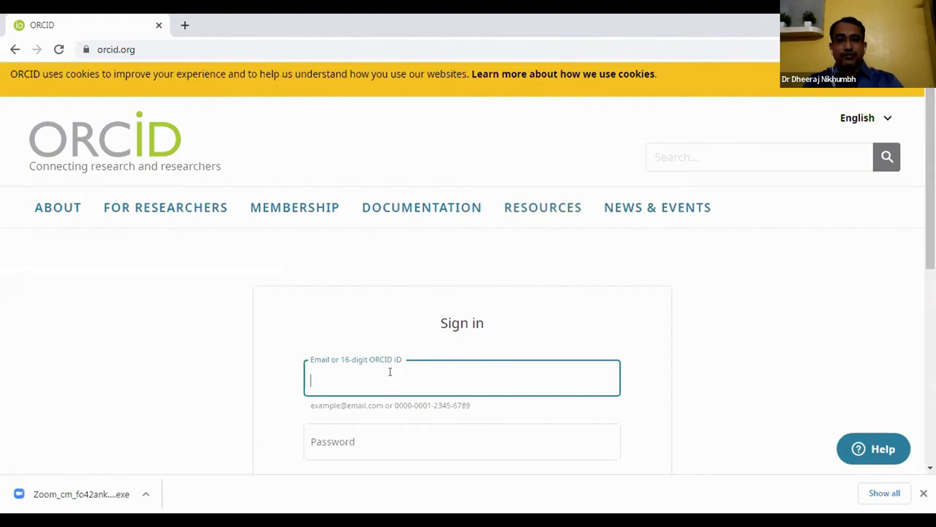
pyautogui.click(390, 371)
pyautogui.click(379, 406)
pyautogui.click(357, 437)
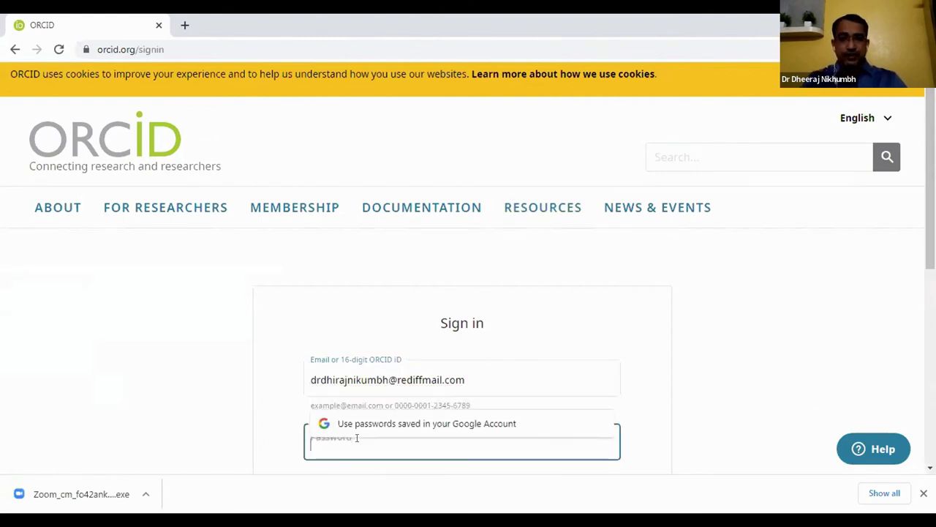
pyautogui.write('*')
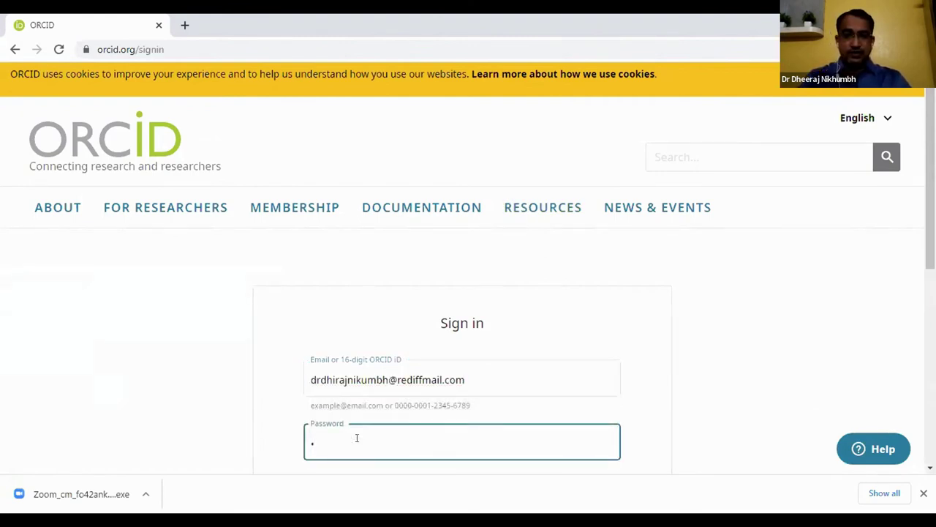
pyautogui.write('******')
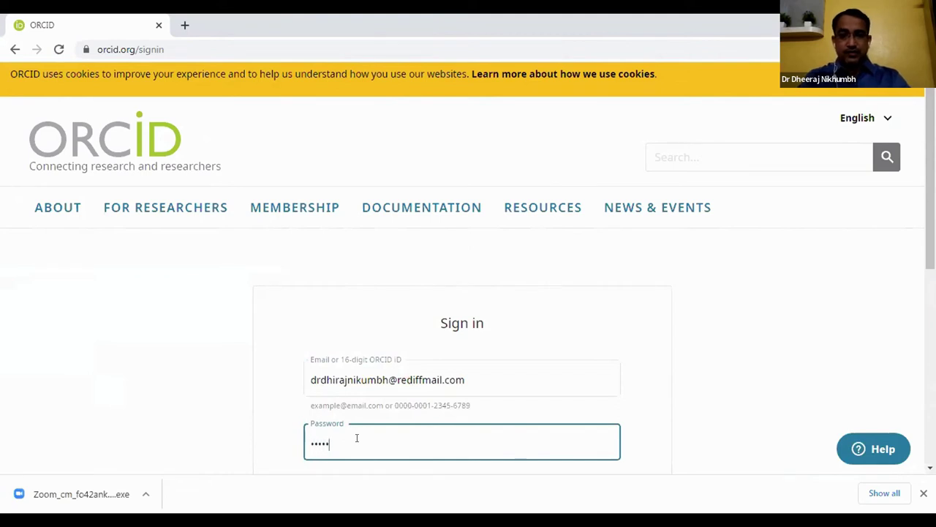
pyautogui.write('****')
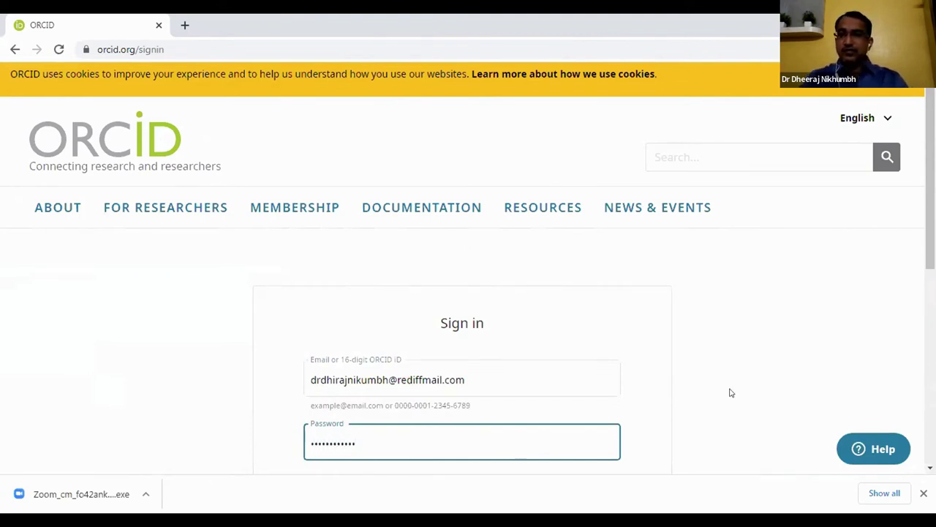
pyautogui.scroll(-2, 919, 305)
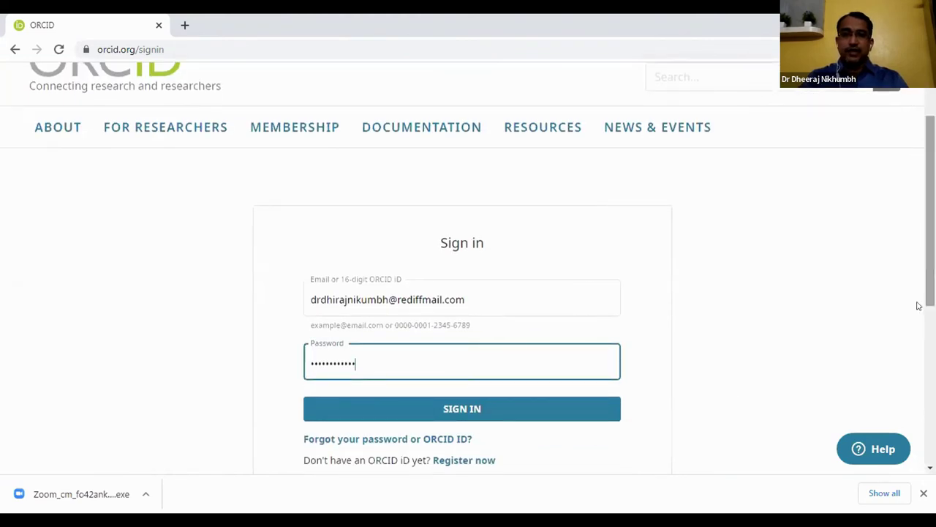
pyautogui.click(509, 414)
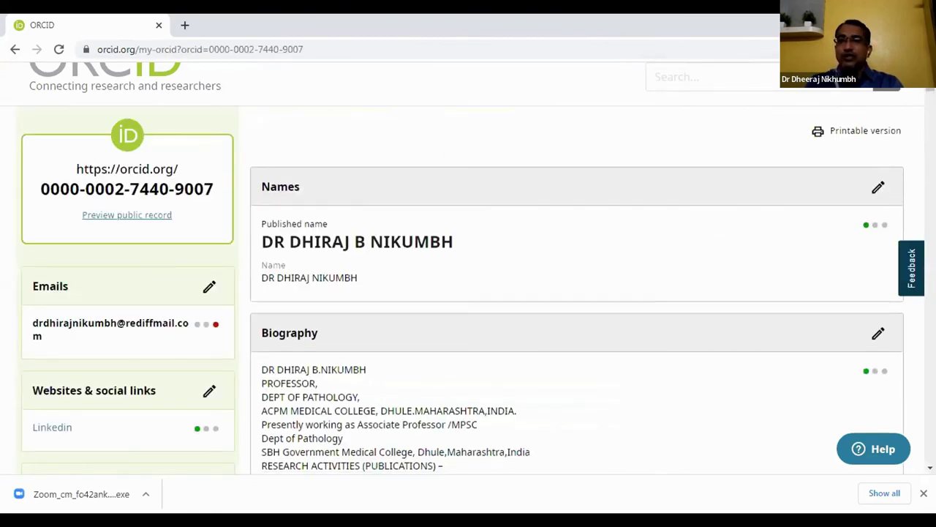
# Scroll through names, biography, employment, education, invited positions and funding down to the 51 Works
pyautogui.scroll(-1, 468, 292)
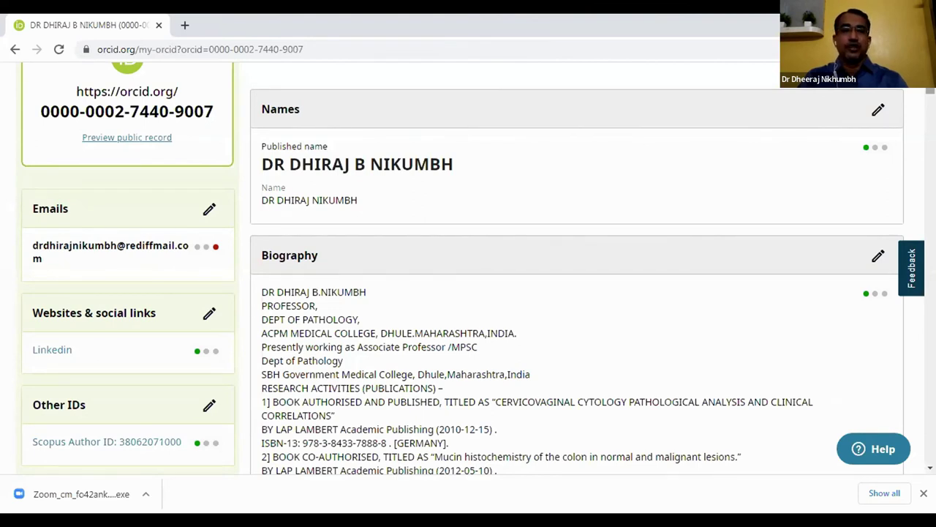
pyautogui.scroll(-2, 468, 270)
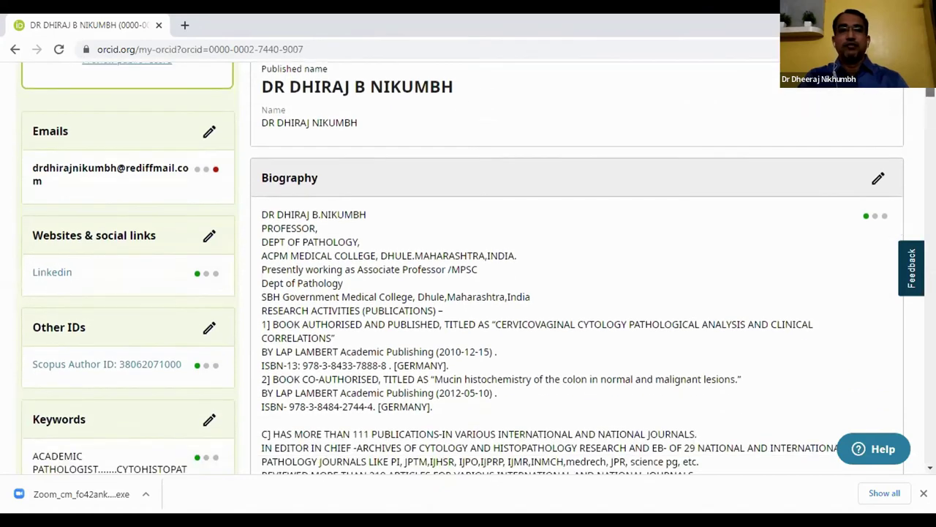
pyautogui.scroll(-6, 468, 270)
pyautogui.scroll(-3, 468, 270)
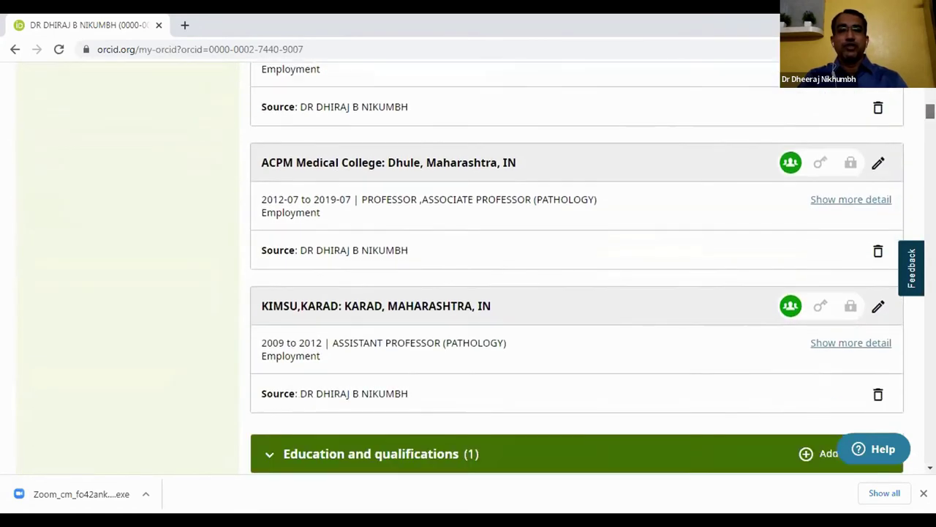
pyautogui.scroll(-4, 468, 270)
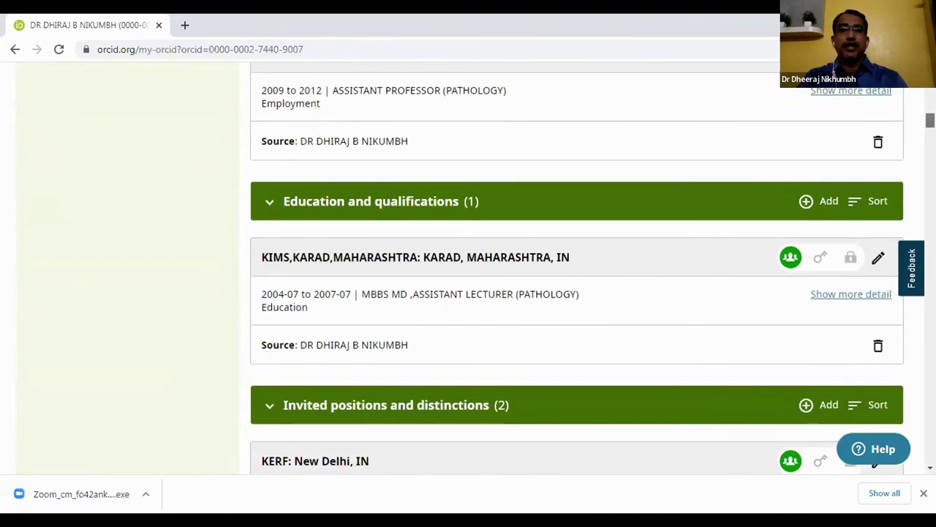
pyautogui.scroll(-1, 469, 270)
pyautogui.scroll(-3, 468, 270)
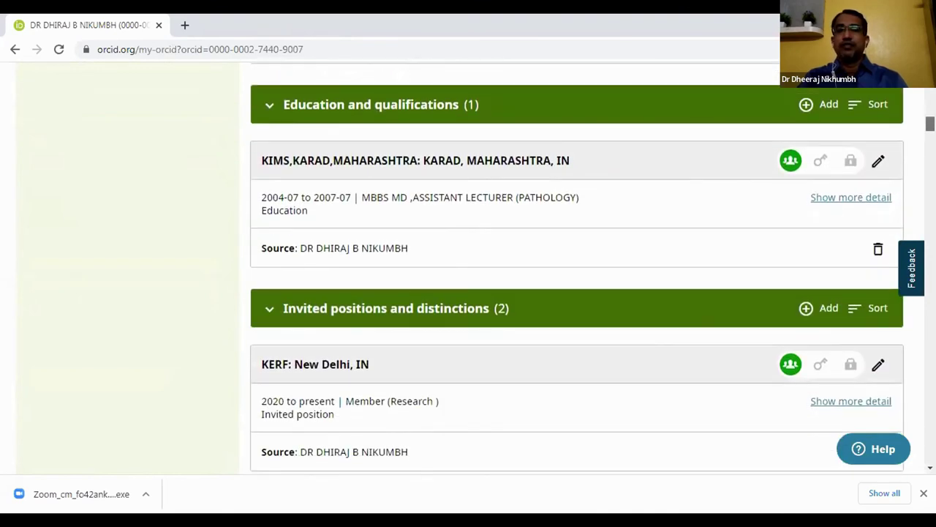
pyautogui.scroll(-2, 468, 271)
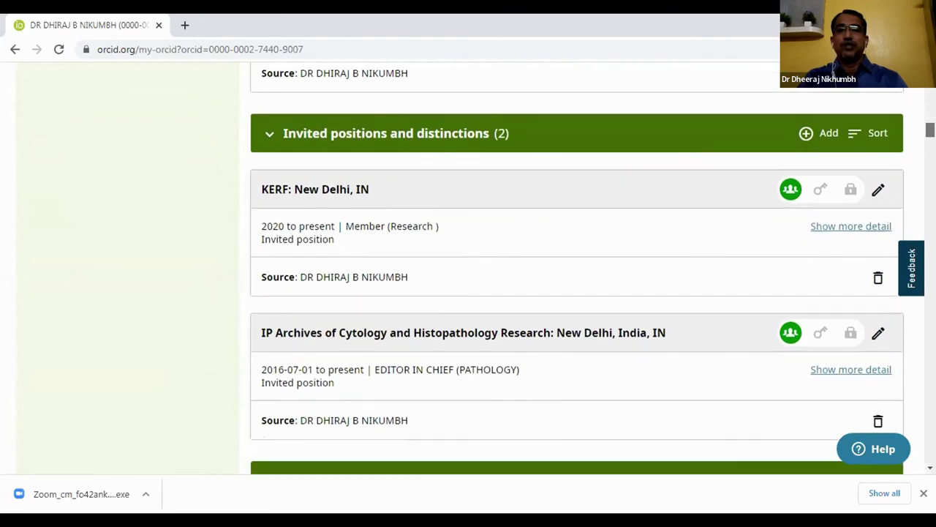
pyautogui.scroll(-2, 468, 271)
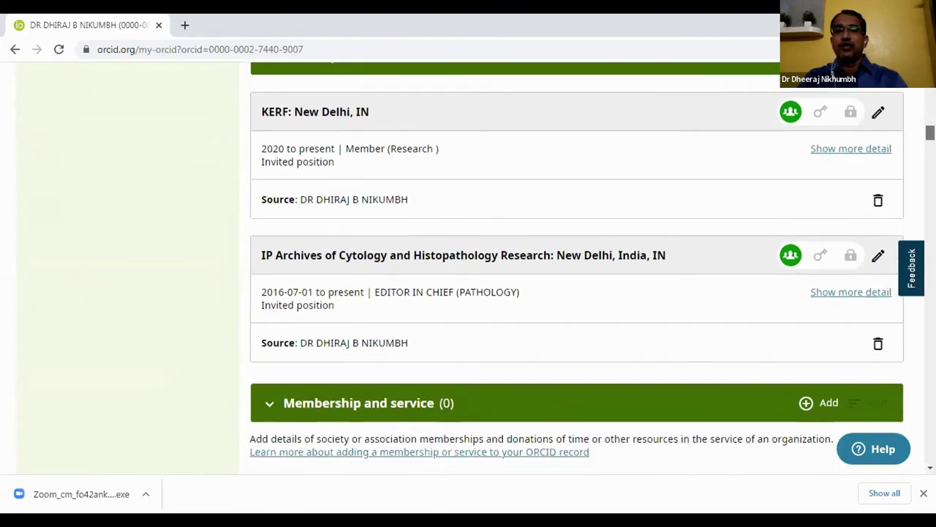
pyautogui.scroll(-5, 468, 271)
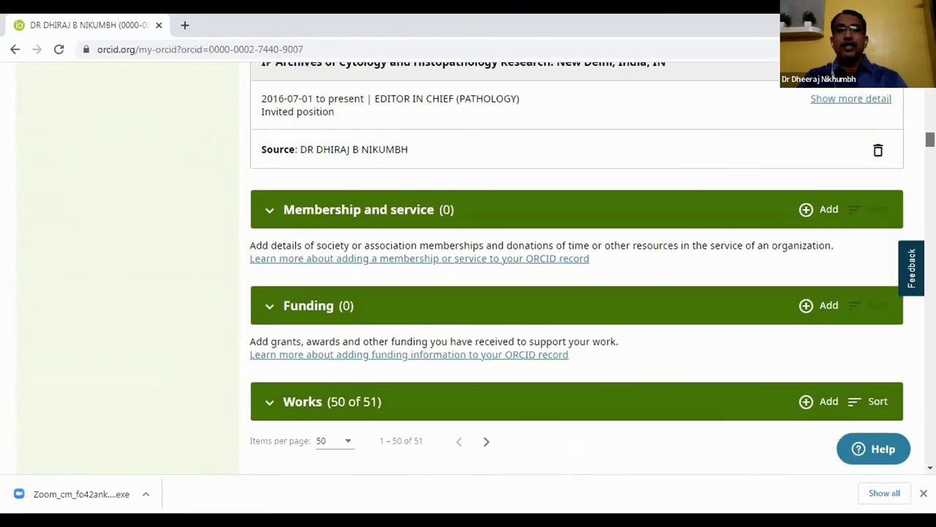
pyautogui.scroll(-1, 749, 196)
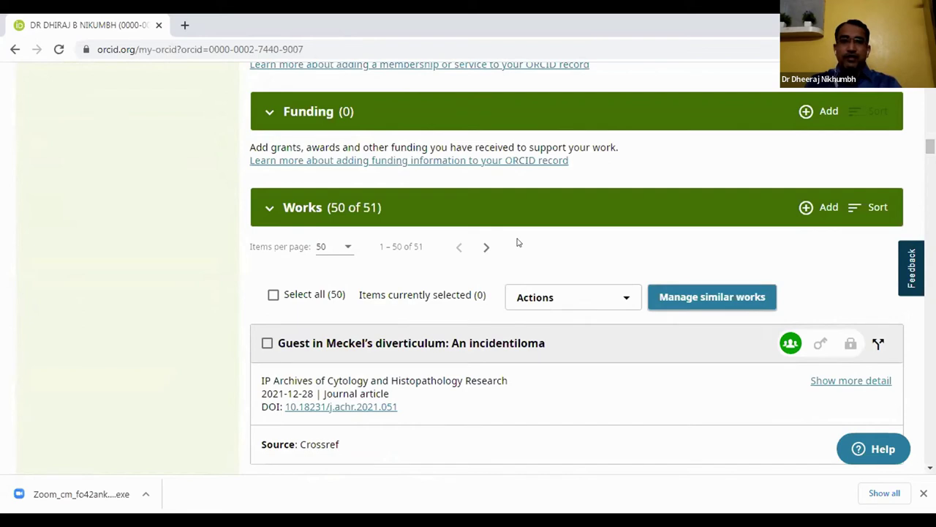
pyautogui.click(829, 207)
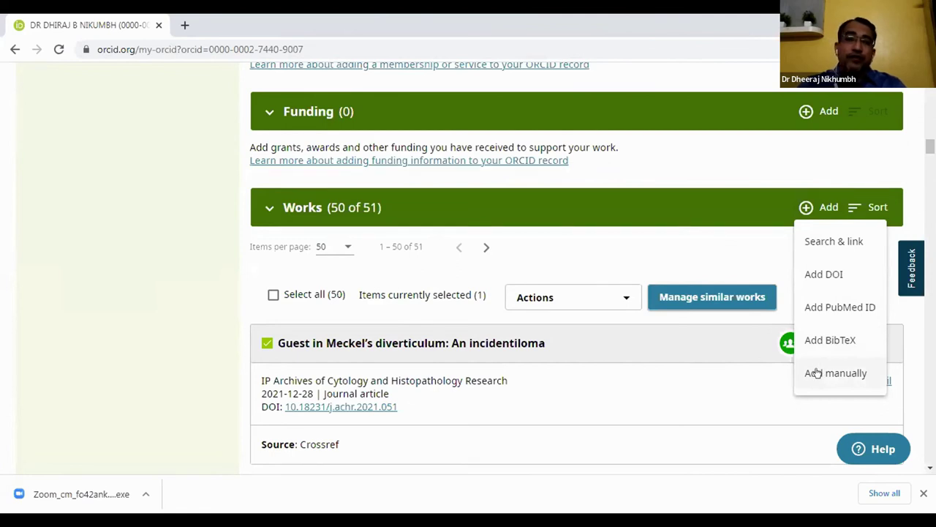
pyautogui.click(740, 395)
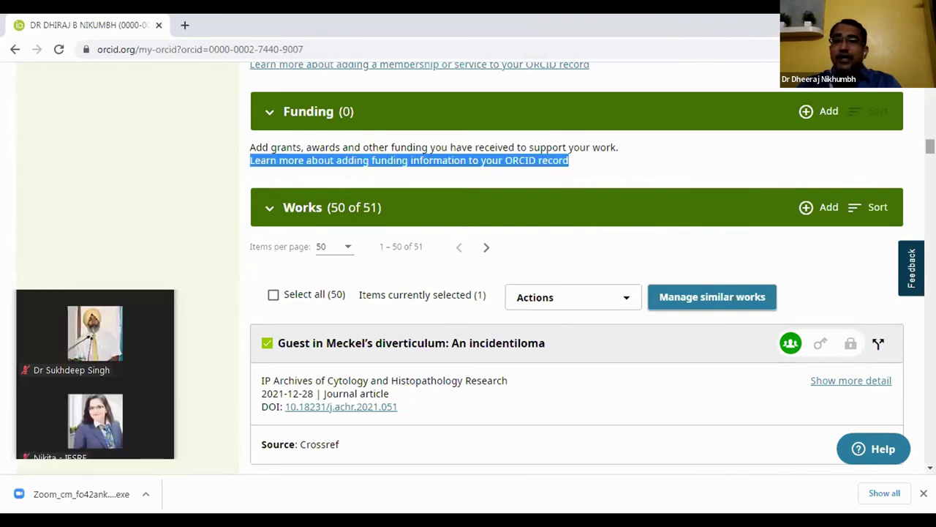
# Set the 2016 Morphometric supracondylar-process study's visibility to Trusted parties
pyautogui.scroll(-2, 577, 267)
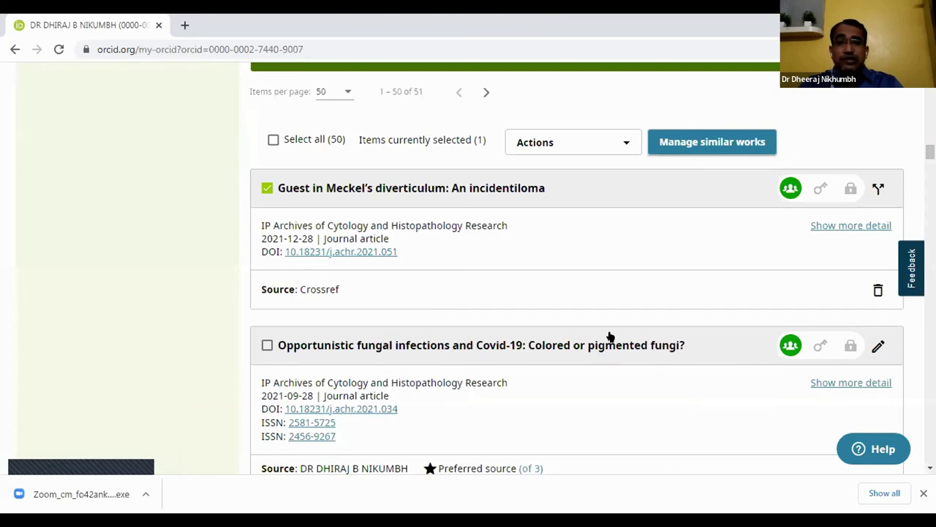
pyautogui.scroll(-5, 577, 267)
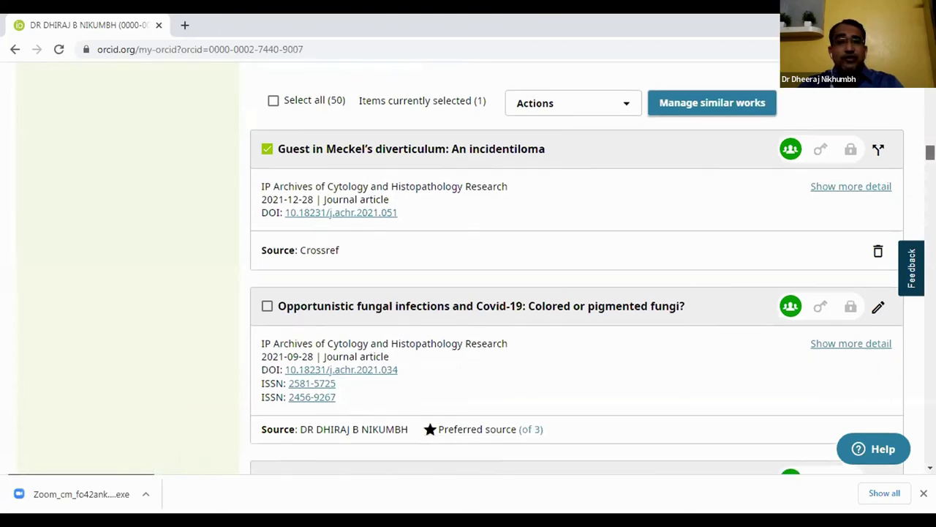
pyautogui.scroll(-6, 577, 268)
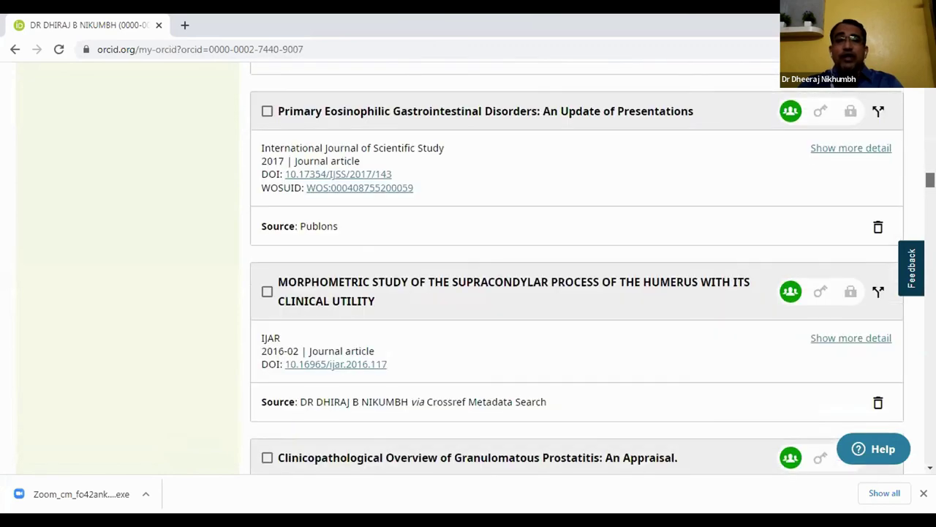
pyautogui.click(621, 313)
pyautogui.moveTo(872, 254)
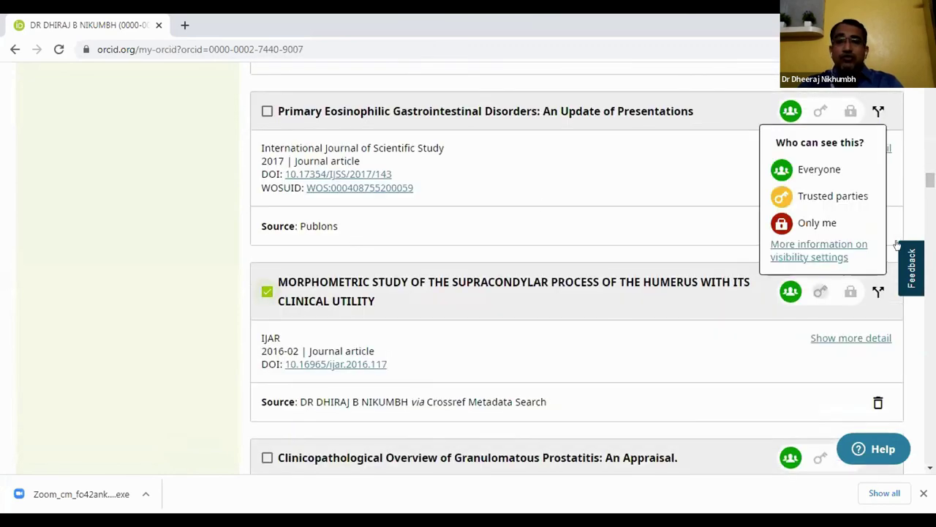
pyautogui.click(820, 291)
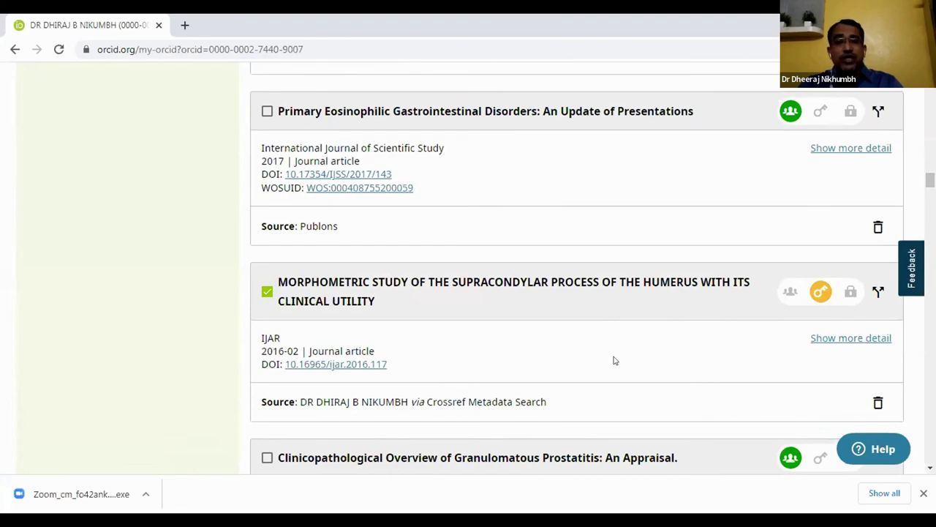
pyautogui.scroll(20, 577, 278)
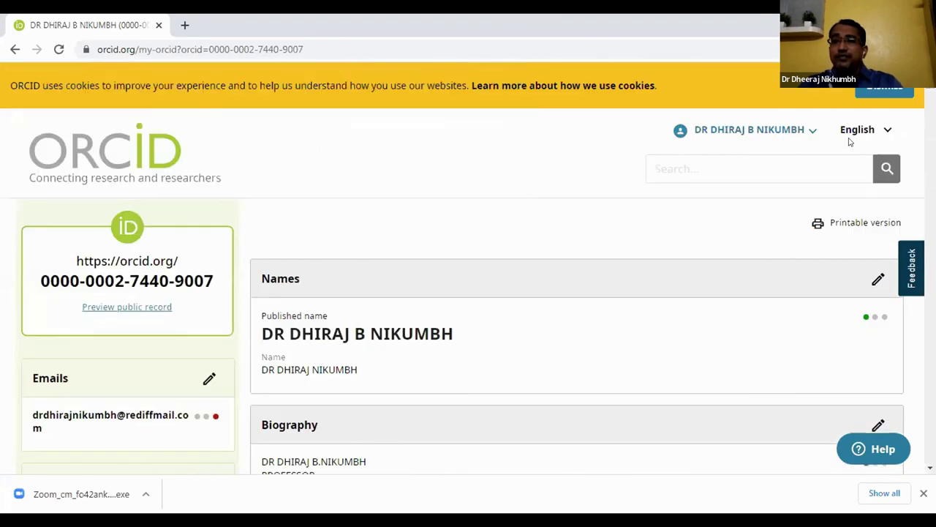
pyautogui.click(768, 130)
pyautogui.click(720, 204)
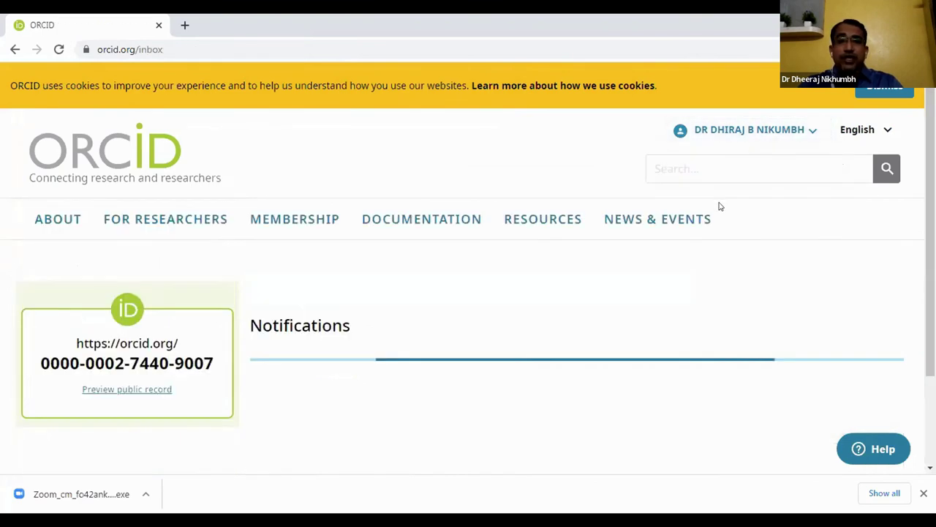
pyautogui.scroll(-4, 468, 278)
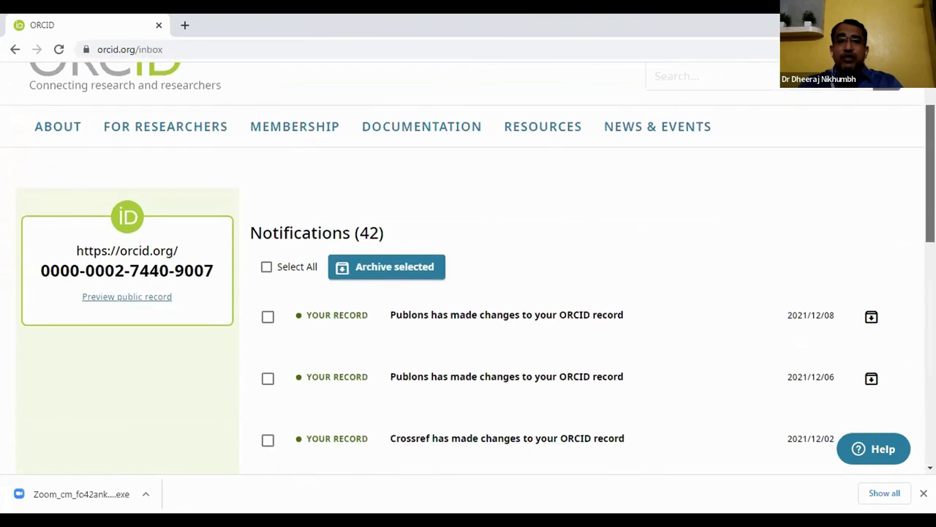
pyautogui.scroll(-3, 586, 339)
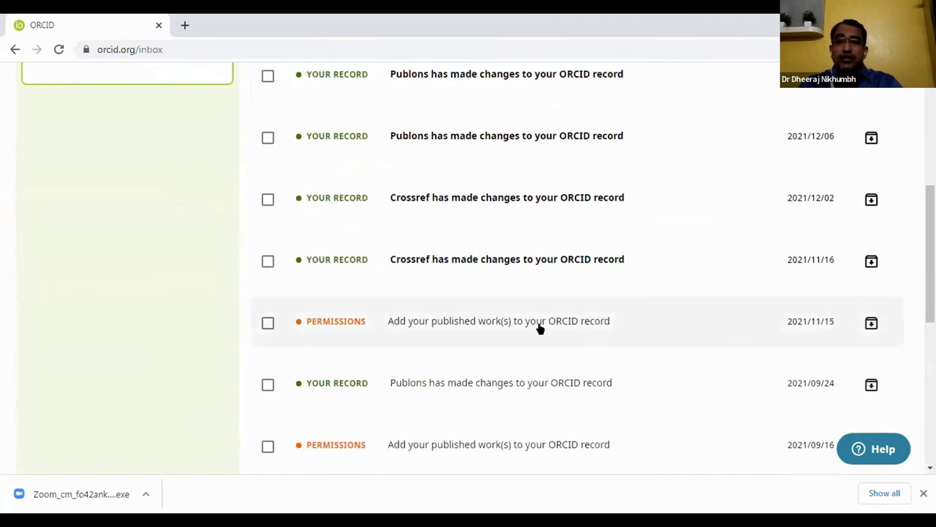
pyautogui.click(539, 327)
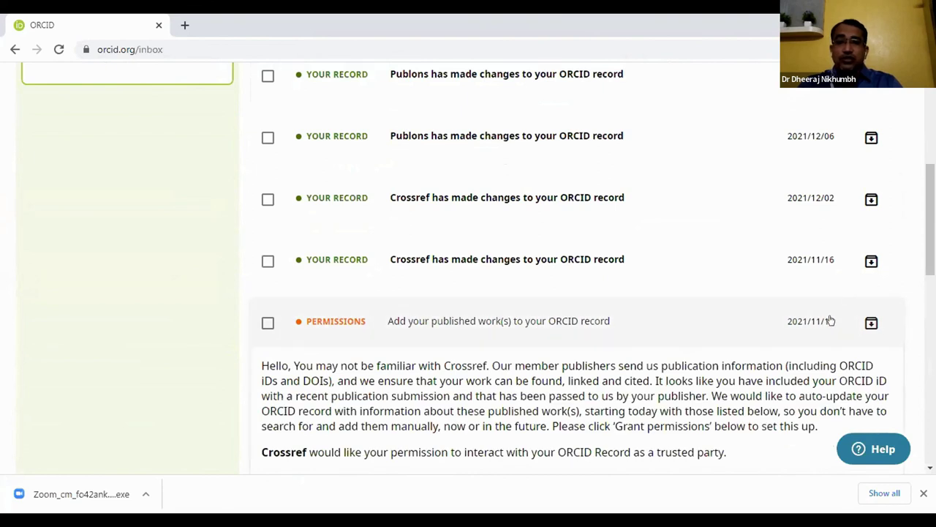
pyautogui.moveTo(930, 220); pyautogui.dragTo(930, 271)
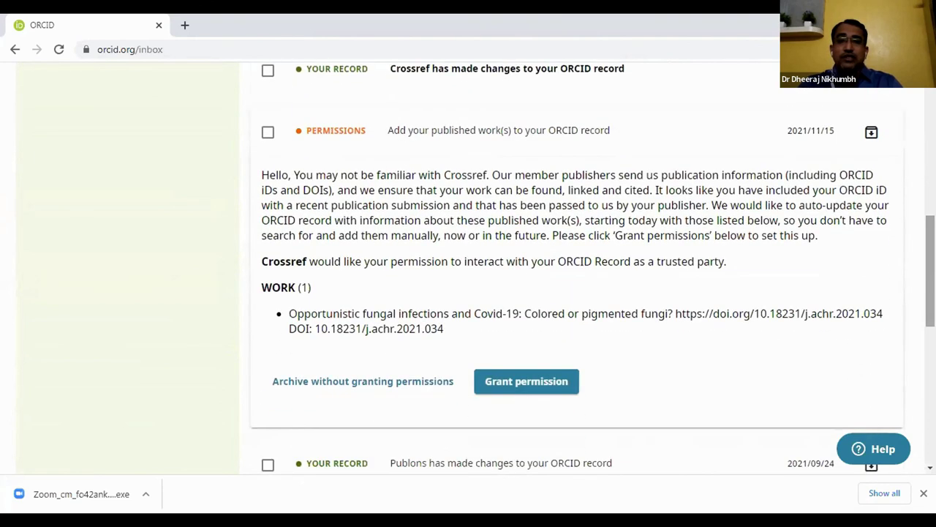
# Grant Crossref permission to add and modify works, then close the confirmation back to the inbox
pyautogui.click(509, 384)
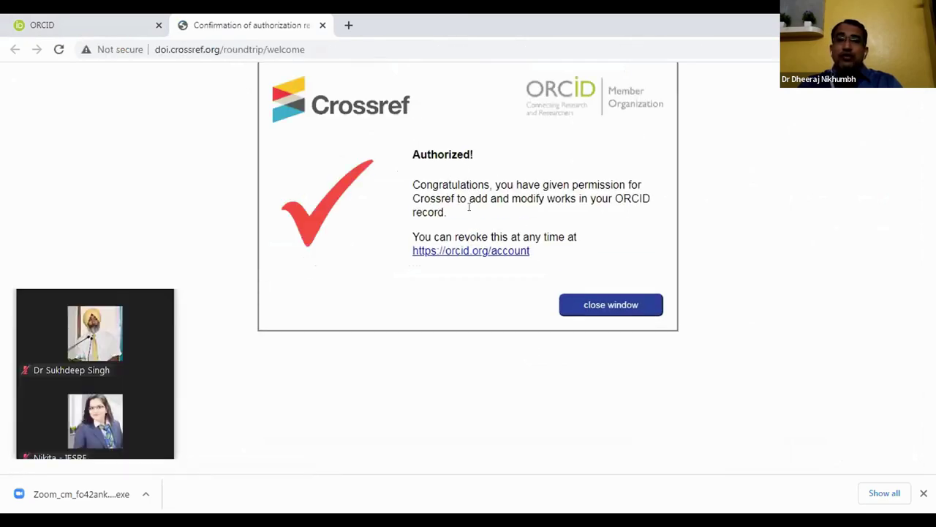
pyautogui.click(594, 316)
pyautogui.scroll(4, 918, 186)
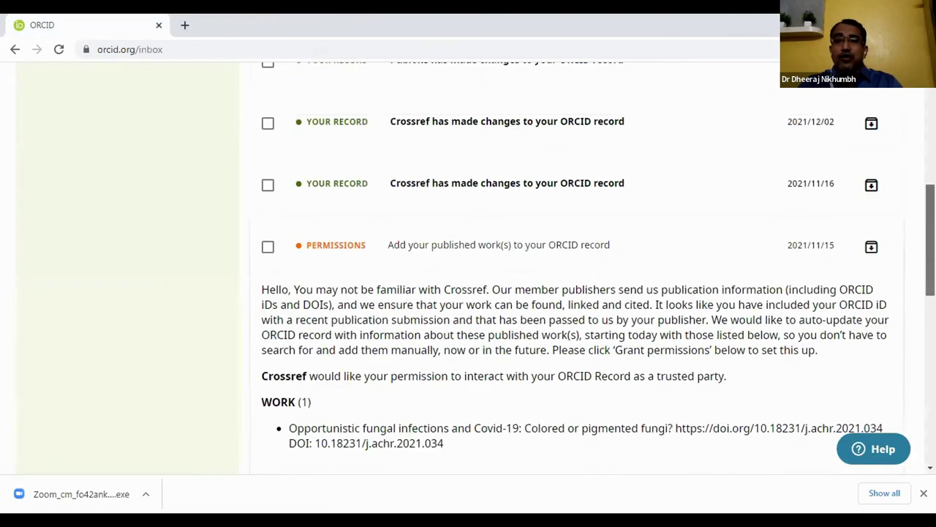
pyautogui.scroll(5, 918, 187)
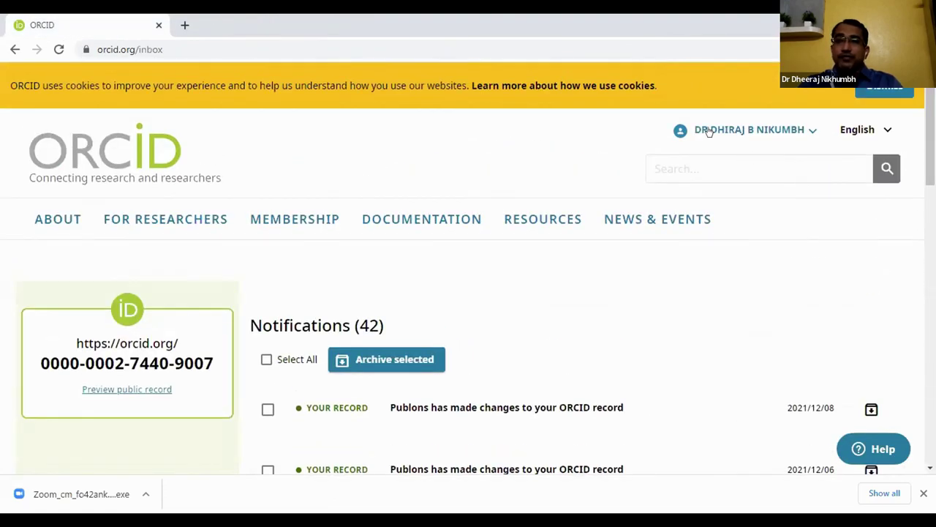
pyautogui.click(708, 131)
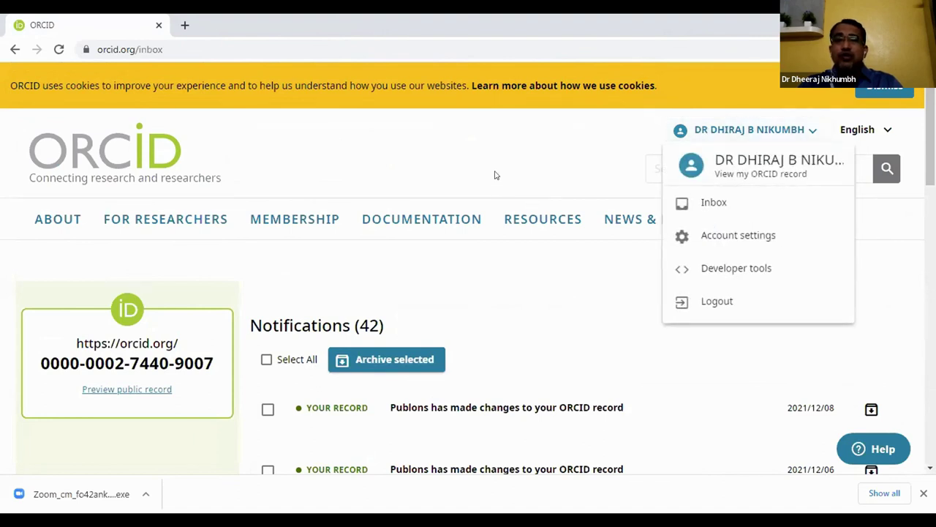
pyautogui.click(326, 172)
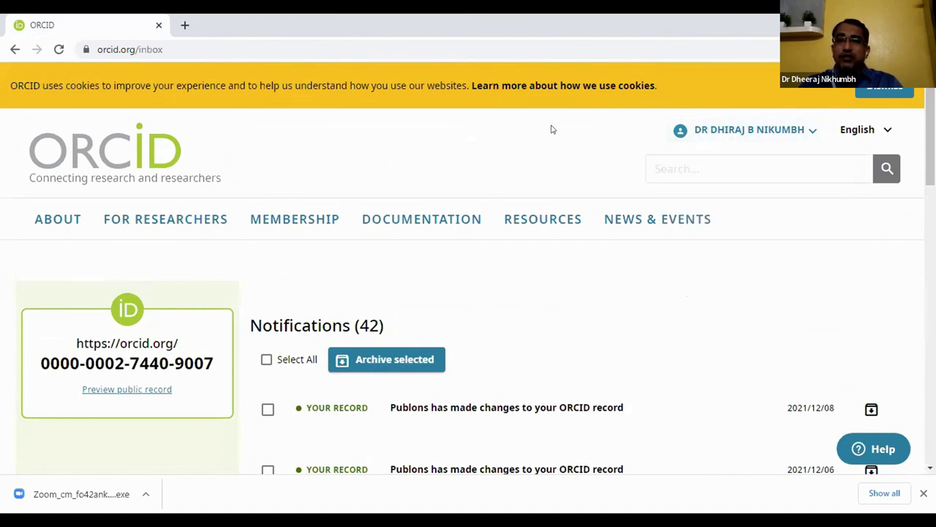